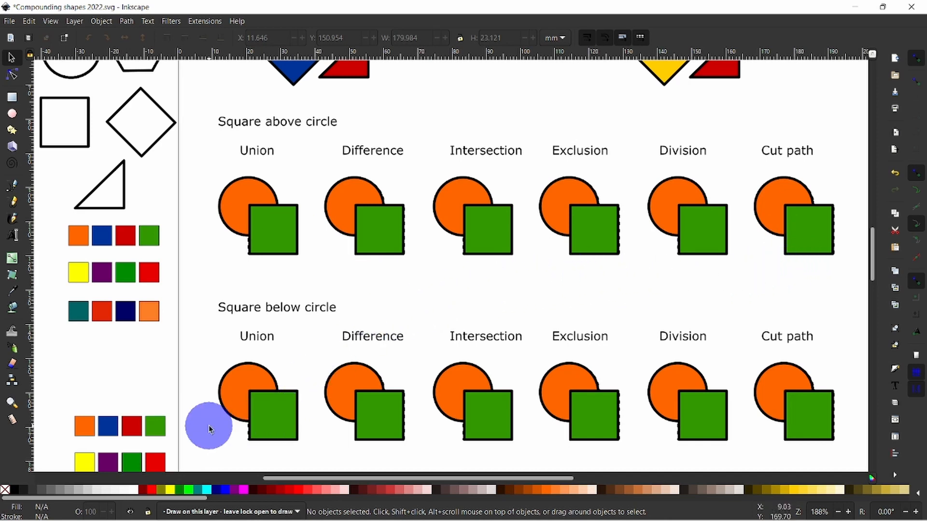
# Step: Select the six green squares in the "Square below circle" row one by one and clear the selection
pyautogui.click(282, 425)
pyautogui.keyDown('shift'); pyautogui.click(378, 426); pyautogui.keyUp('shift')
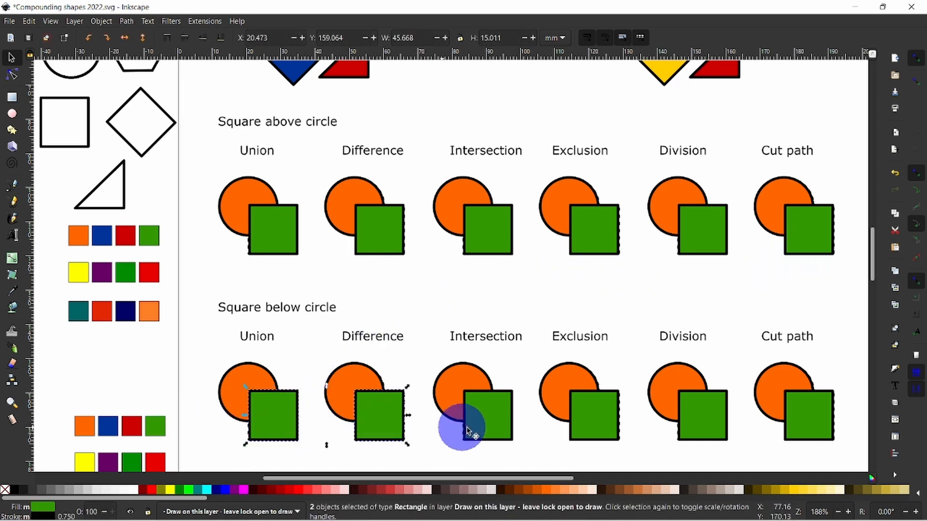
pyautogui.keyDown('shift'); pyautogui.click(482, 428); pyautogui.keyUp('shift')
pyautogui.keyDown('shift'); pyautogui.click(594, 426); pyautogui.keyUp('shift')
pyautogui.keyDown('shift'); pyautogui.click(695, 431); pyautogui.keyUp('shift')
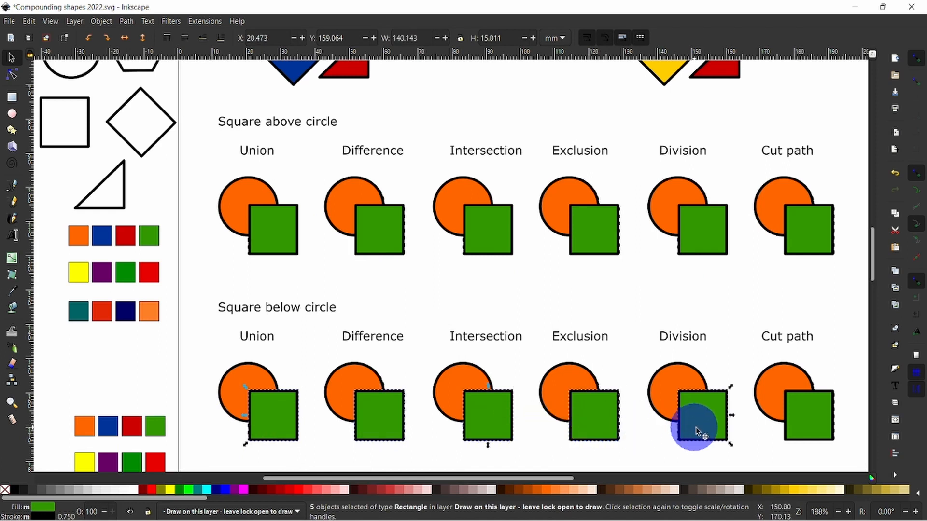
pyautogui.keyDown('shift'); pyautogui.click(807, 428); pyautogui.keyUp('shift')
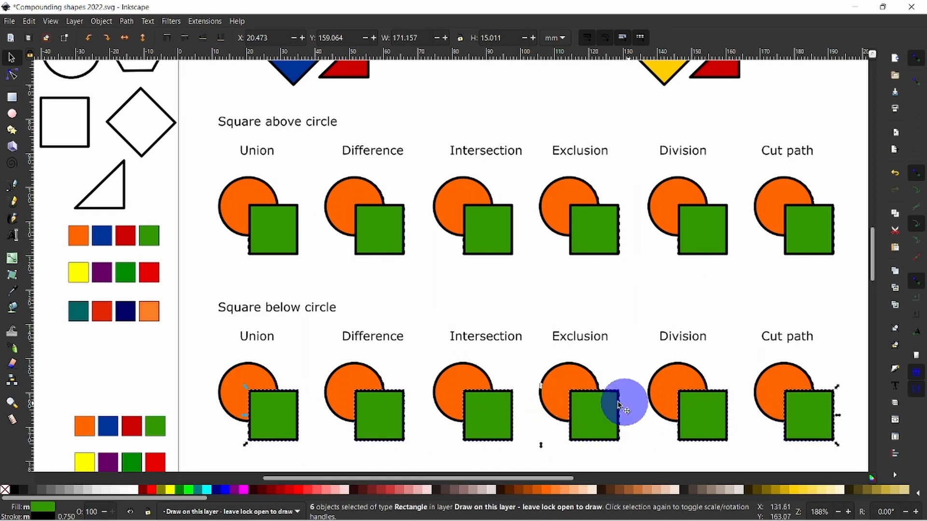
pyautogui.click(198, 426)
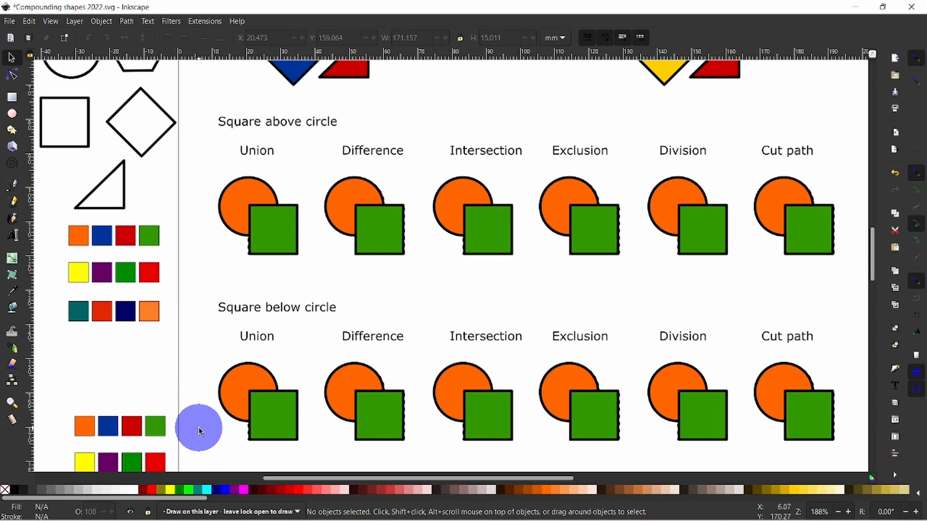
# Step: Select all six green squares in the "Square below circle" row together and lower them to the bottom, beneath the orange circles
pyautogui.press('alt')
pyautogui.moveTo(199, 431)
pyautogui.mouseDown()
pyautogui.moveTo(231, 439)
pyautogui.moveTo(845, 433)
pyautogui.mouseUp()
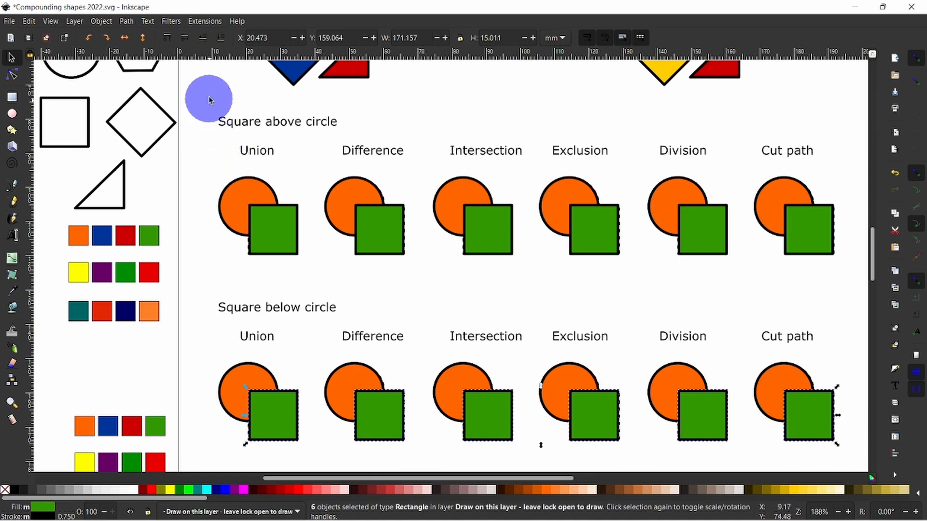
pyautogui.click(221, 40)
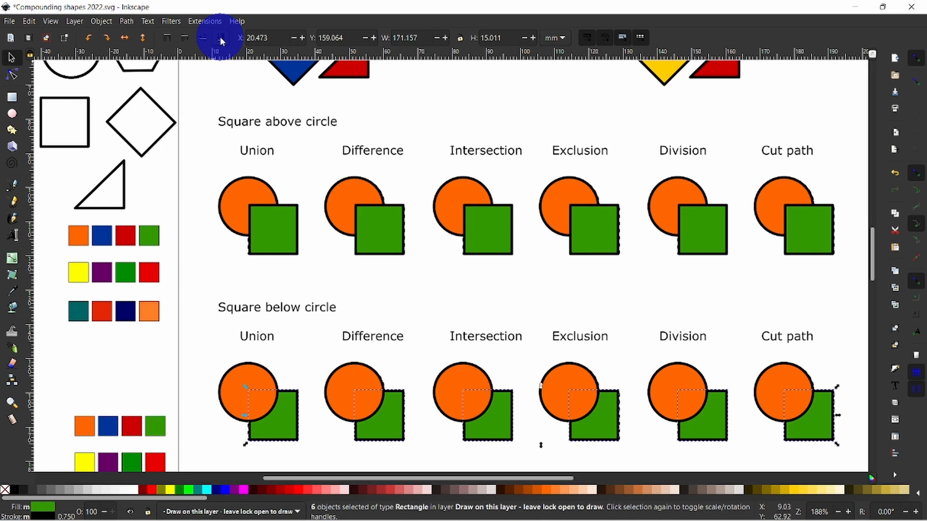
pyautogui.click(213, 259)
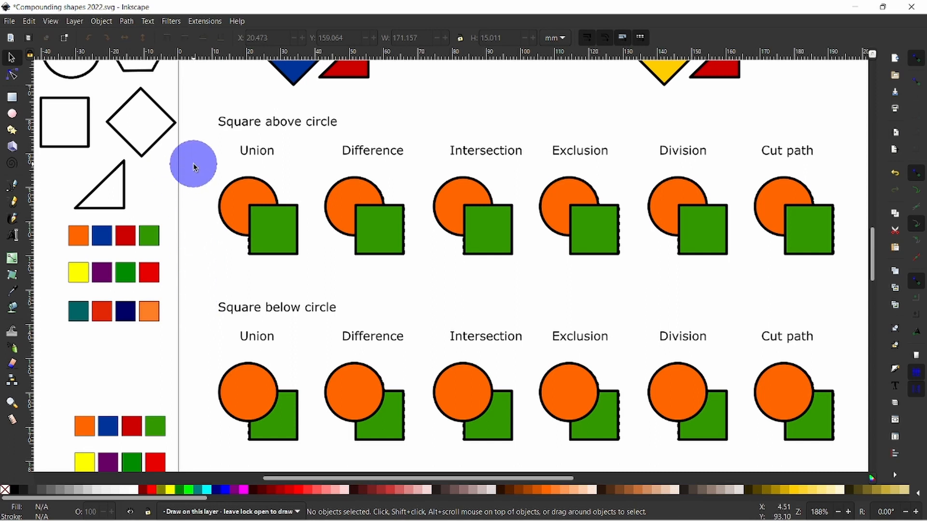
# Step: Apply Union to the circle and square of the Union example in the "Square above circle" row
pyautogui.moveTo(197, 165); pyautogui.dragTo(302, 257)
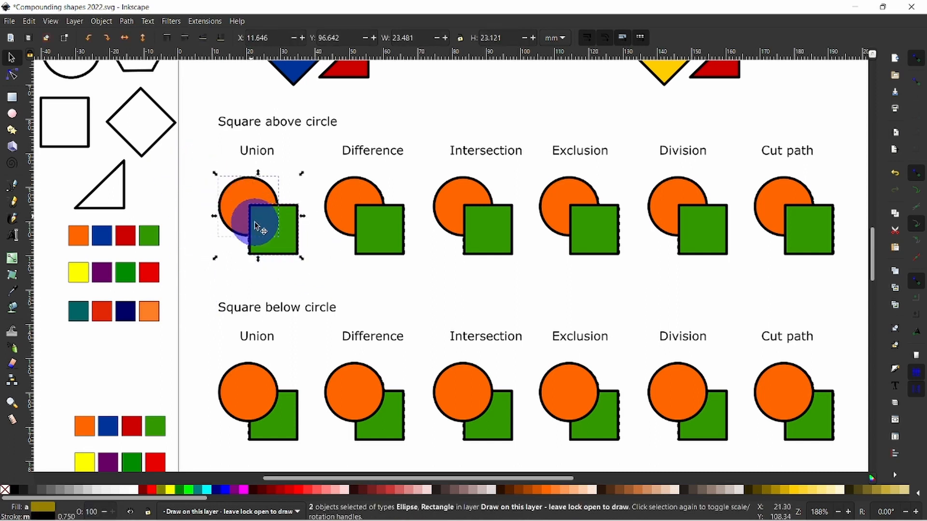
pyautogui.click(126, 21)
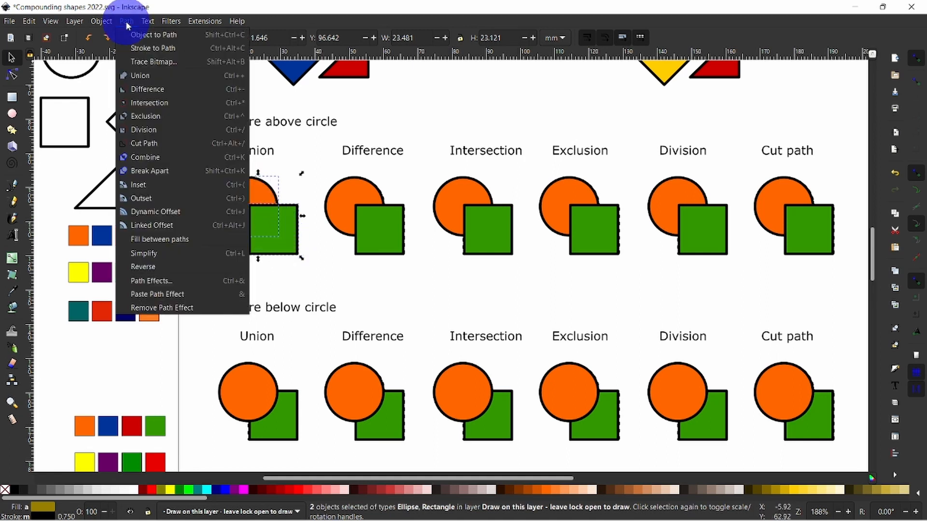
pyautogui.click(168, 76)
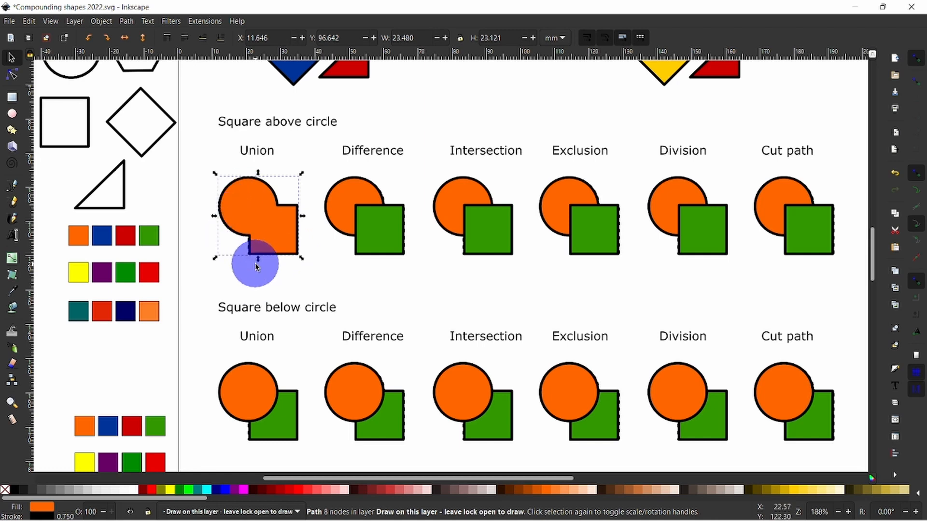
pyautogui.click(265, 271)
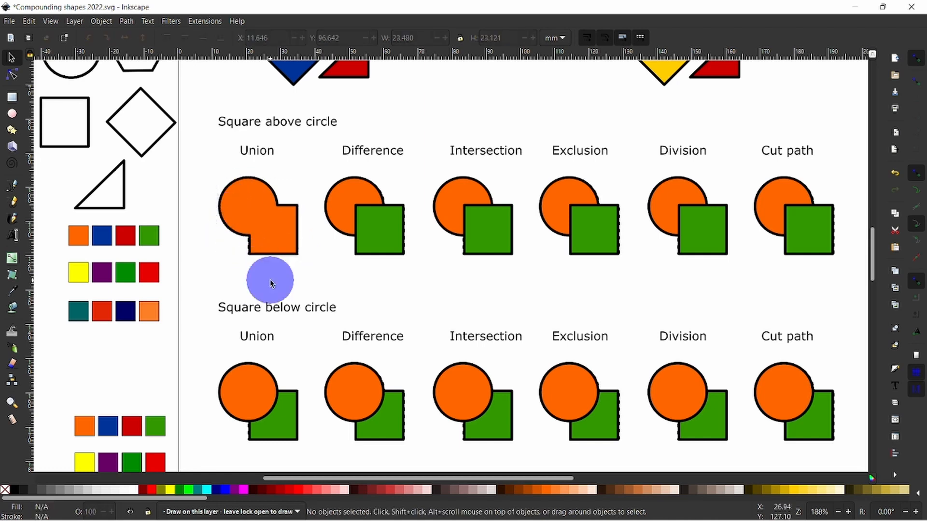
# Step: Apply Union to the circle and square of the Union example in the "Square below circle" row
pyautogui.moveTo(212, 353); pyautogui.dragTo(306, 444)
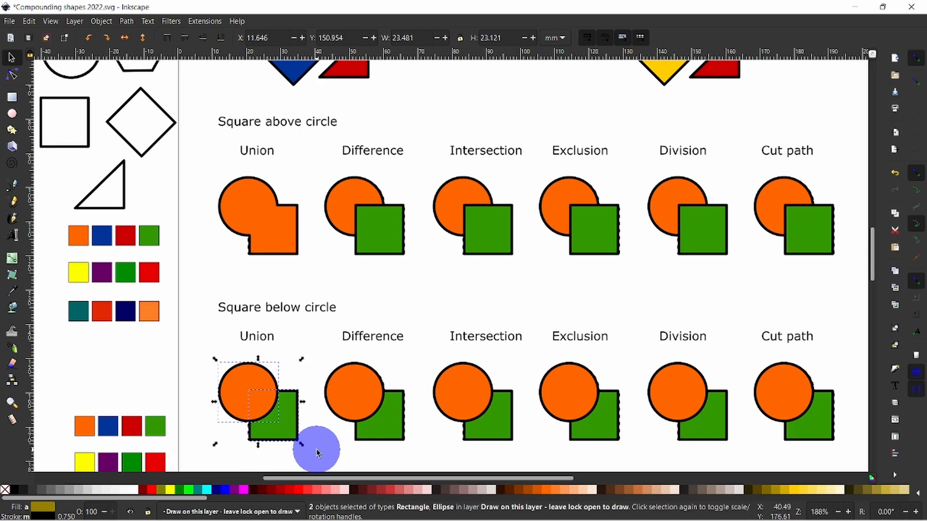
pyautogui.click(126, 21)
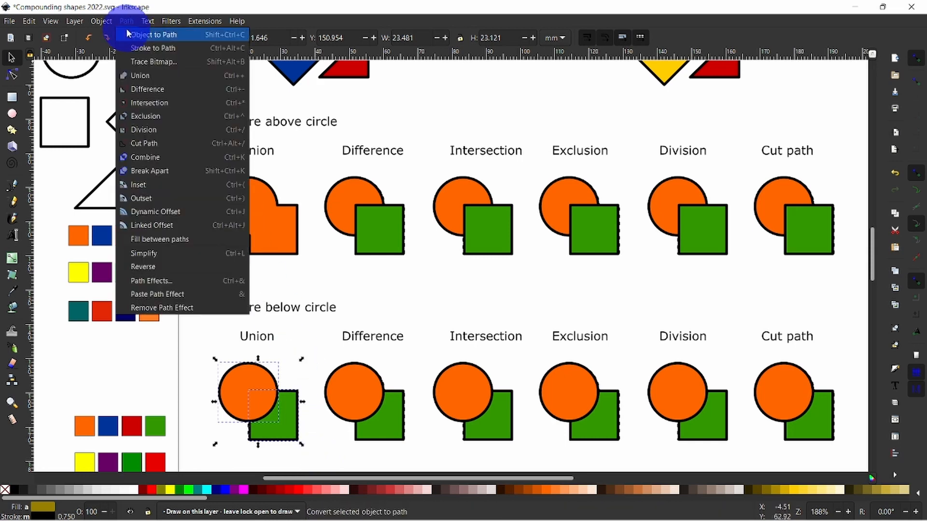
pyautogui.click(137, 76)
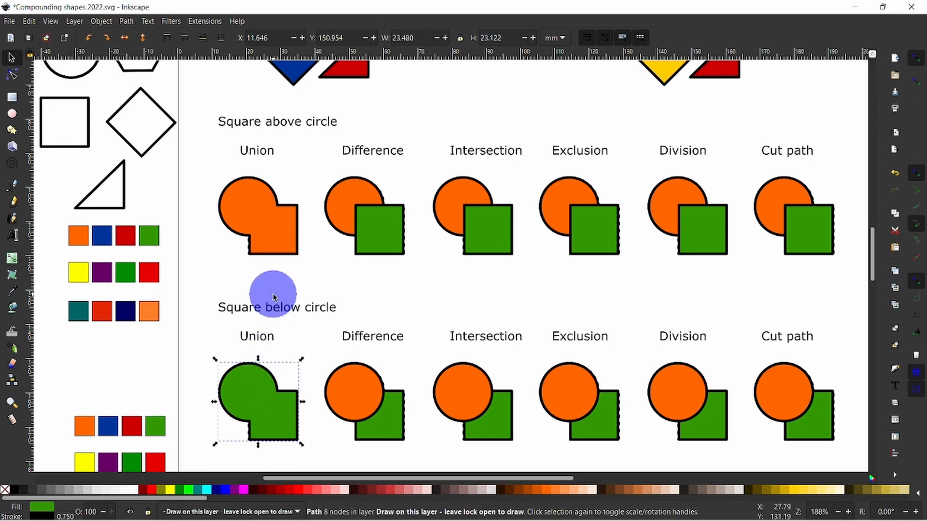
pyautogui.click(274, 297)
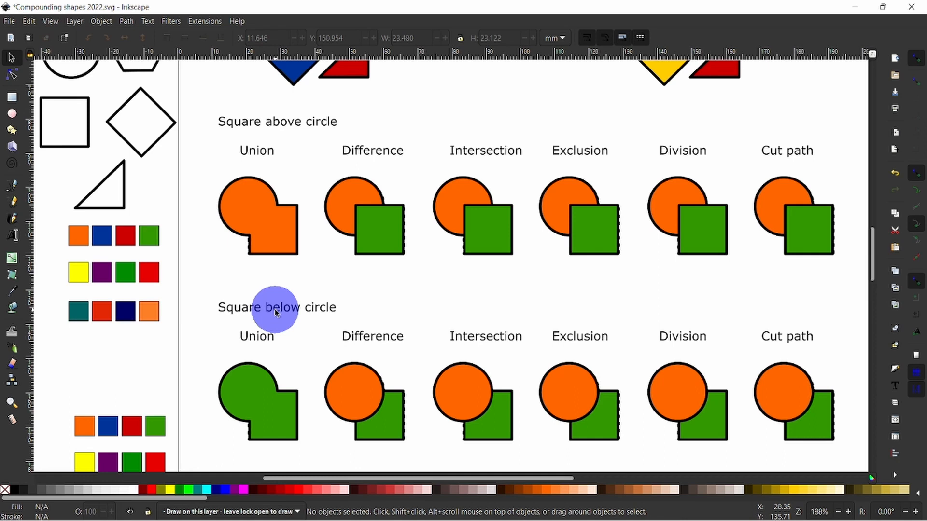
# Step: Examine the path nodes of both merged Union shapes, starting with the green one in the lower row
pyautogui.click(266, 374)
pyautogui.press('n')
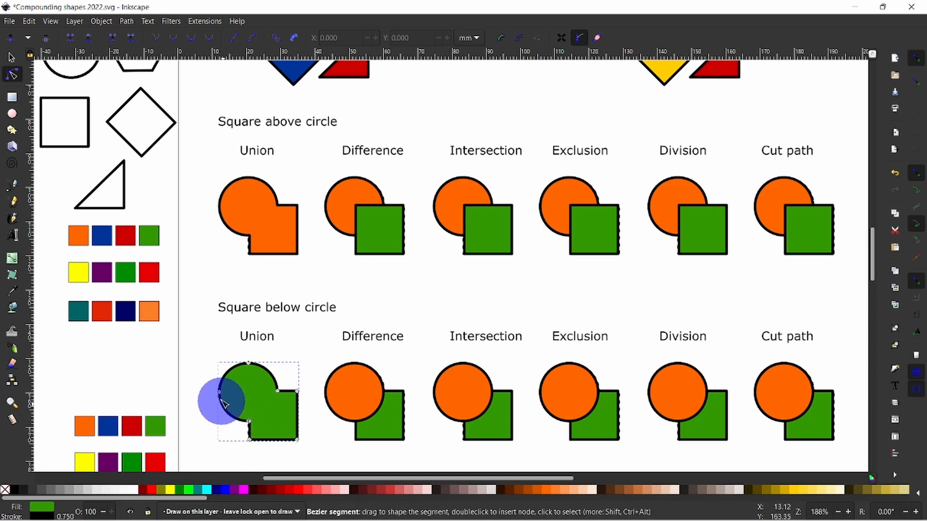
pyautogui.click(270, 251)
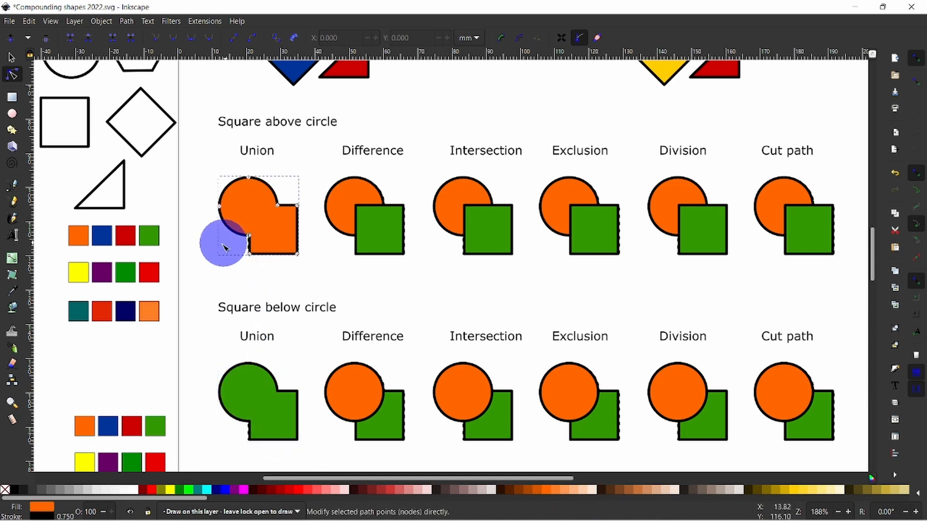
pyautogui.press('s')
pyautogui.press('Escape')
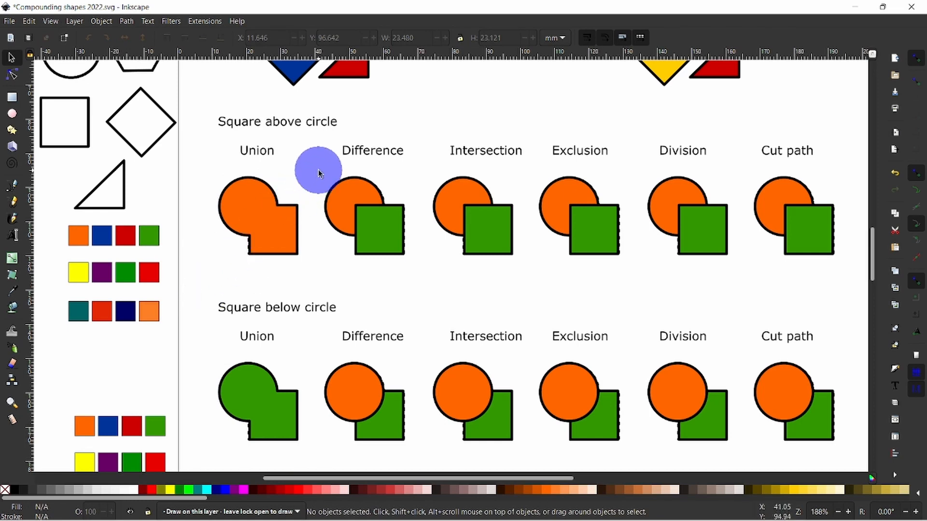
# Step: Recolour the Union shape in the "Square above circle" row dark orange, undoing a trial yellow fill
pyautogui.click(269, 199)
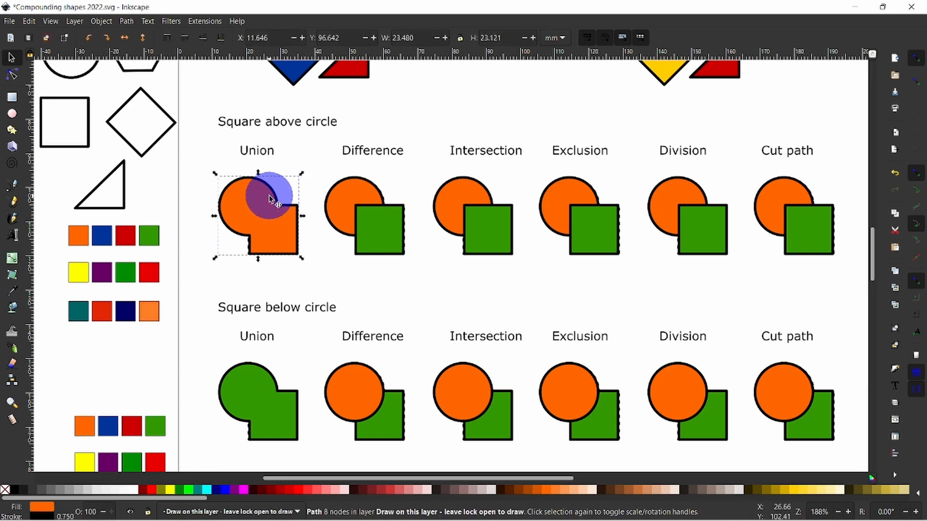
pyautogui.click(535, 492)
pyautogui.click(791, 490)
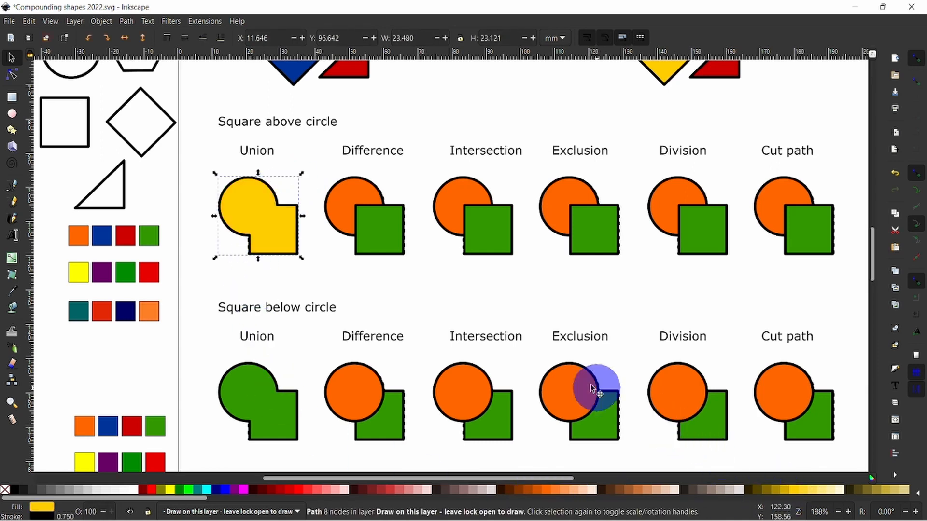
pyautogui.click(328, 284)
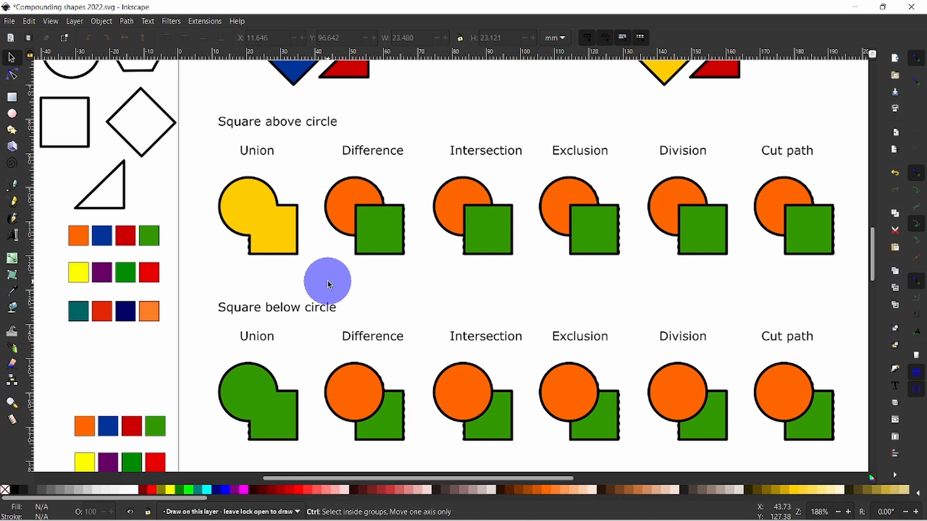
pyautogui.hotkey('ctrl', 'z')
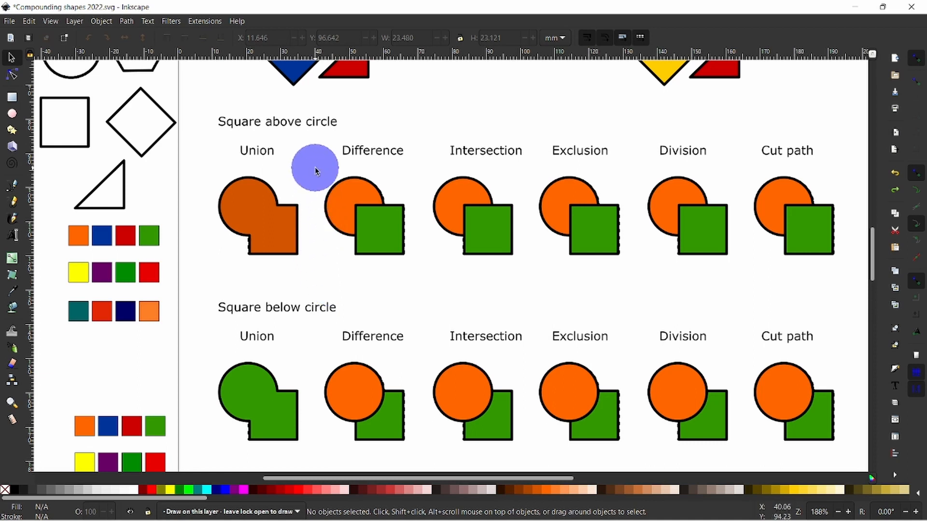
# Step: Apply Difference to the circle and square of the Difference example in the "Square above circle" row
pyautogui.moveTo(315, 170); pyautogui.dragTo(420, 280)
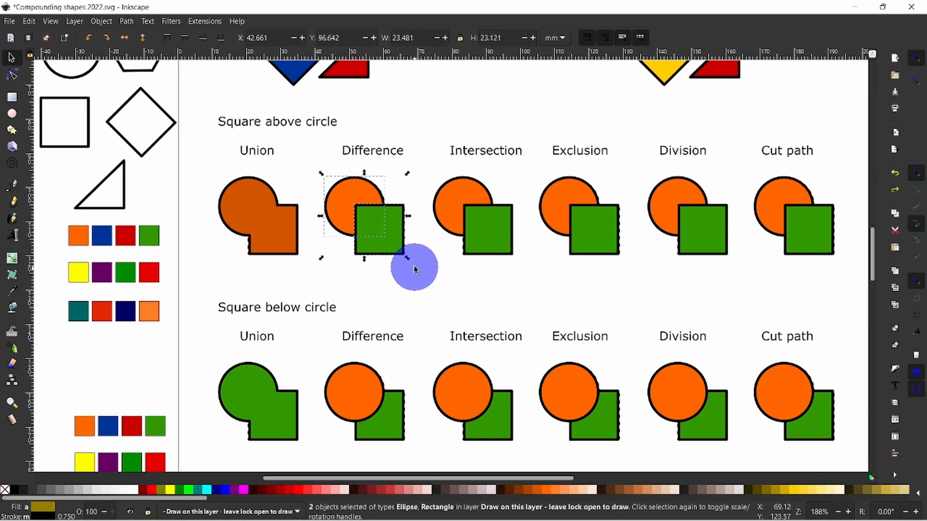
pyautogui.click(127, 22)
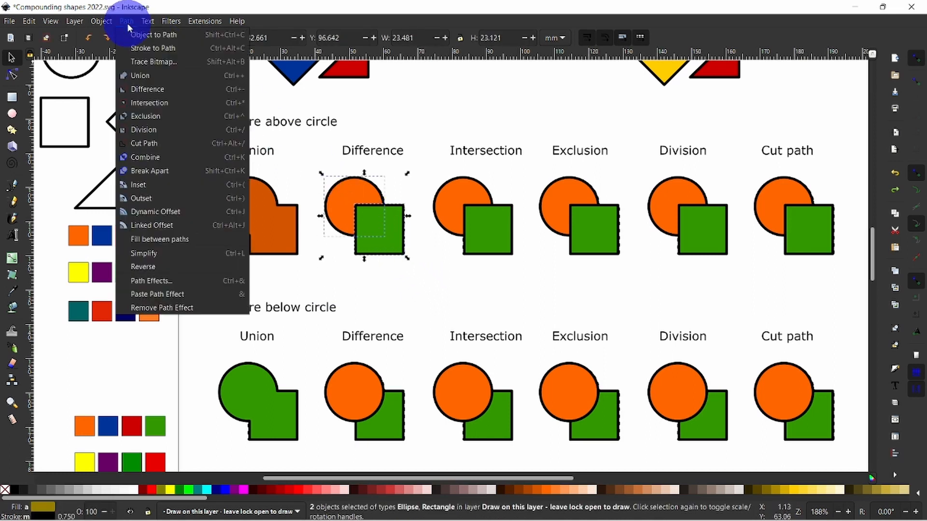
pyautogui.click(141, 89)
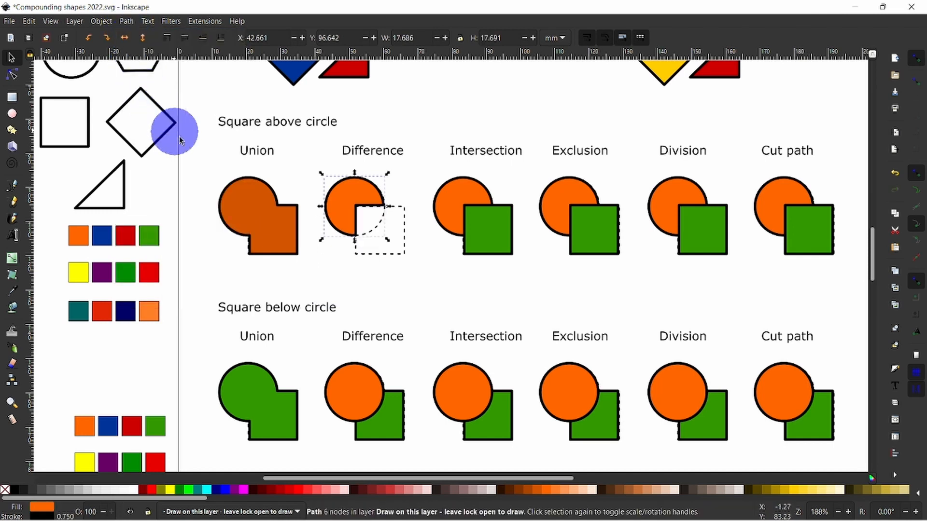
pyautogui.click(364, 295)
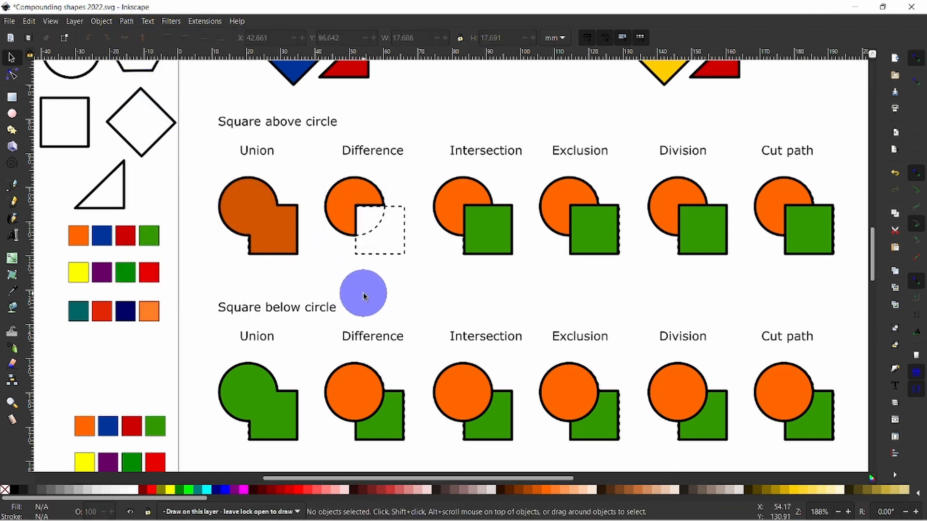
# Step: Apply Difference to the circle and square of the Difference example in the "Square below circle" row
pyautogui.moveTo(321, 353); pyautogui.dragTo(419, 454)
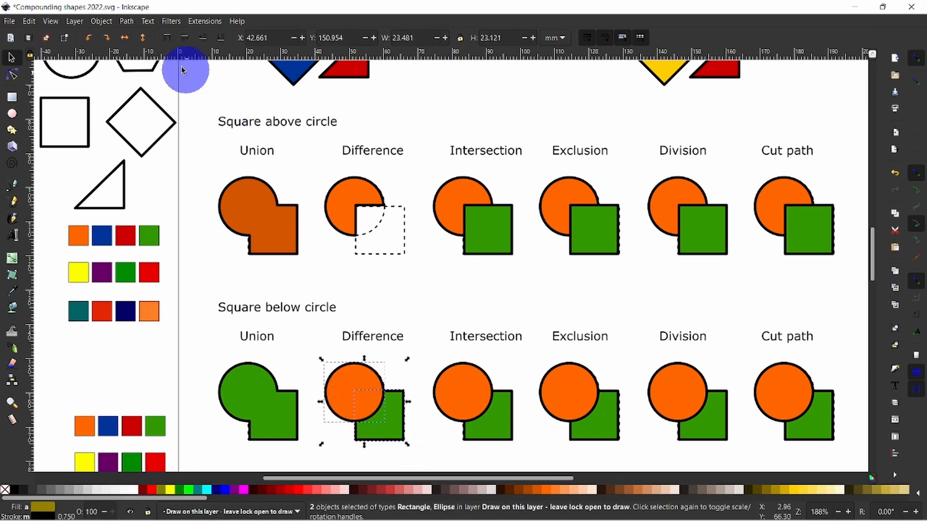
pyautogui.click(126, 23)
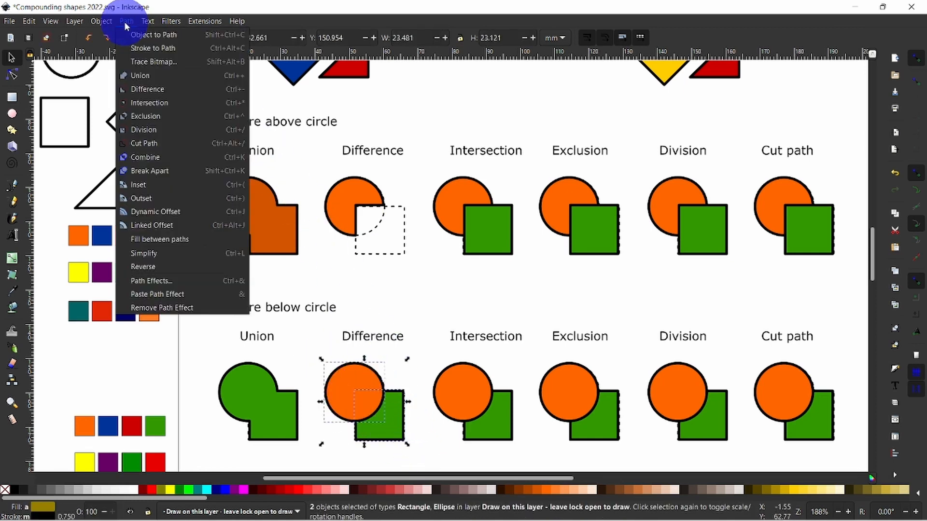
pyautogui.click(142, 90)
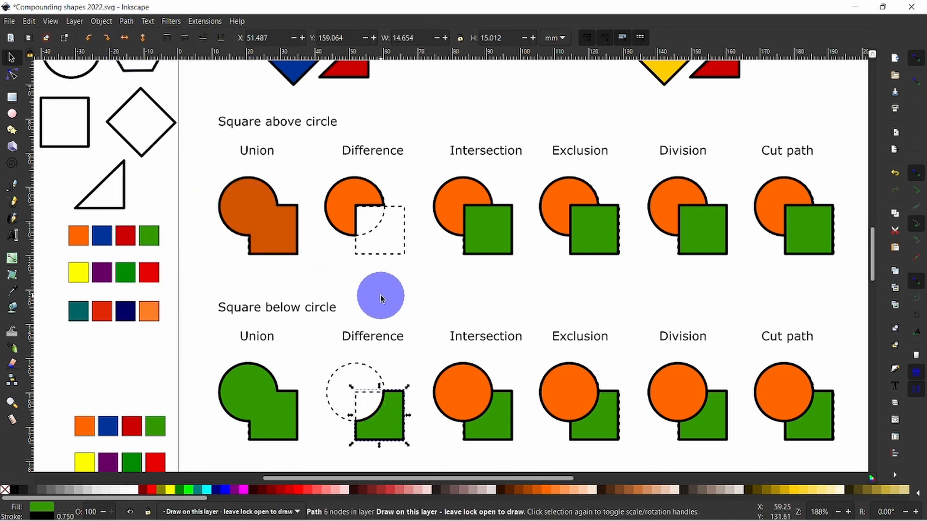
pyautogui.click(380, 297)
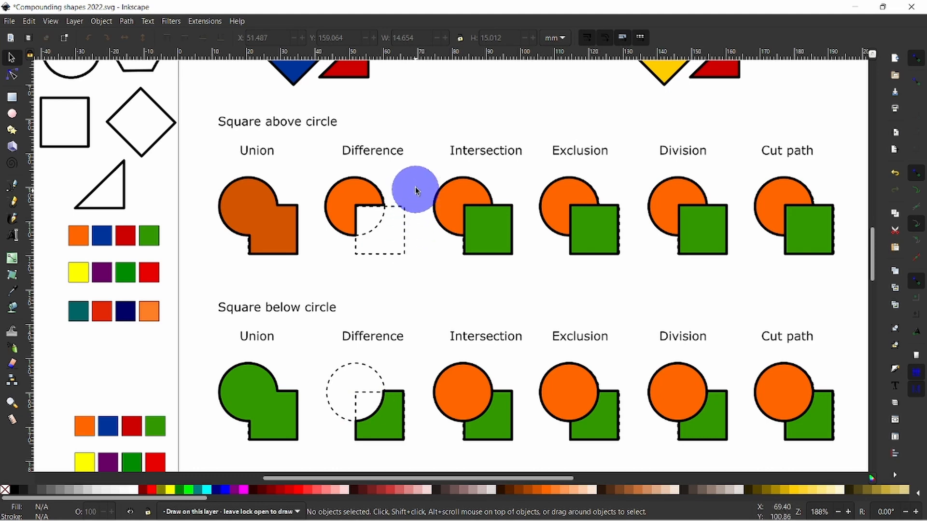
# Step: Apply Intersection to the circle and square of the Intersection example in the "Square above circle" row
pyautogui.moveTo(425, 168); pyautogui.dragTo(526, 283)
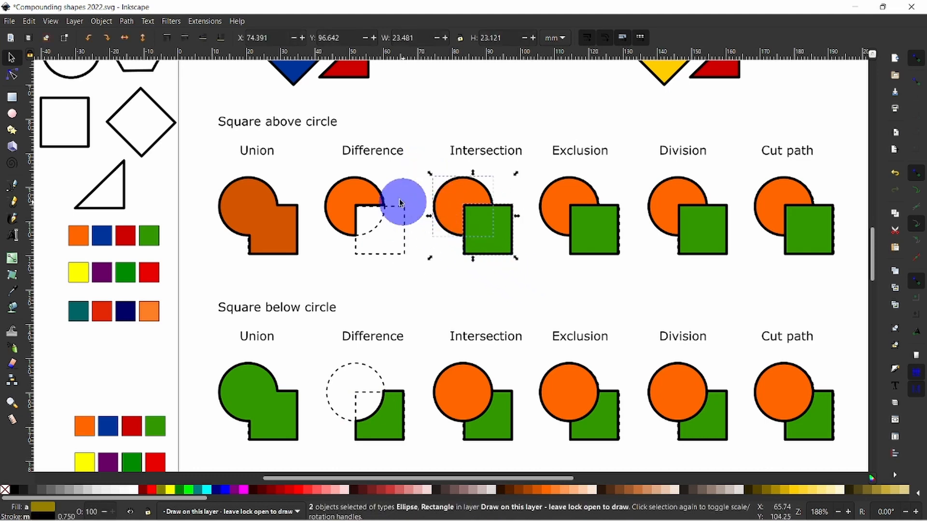
pyautogui.click(127, 23)
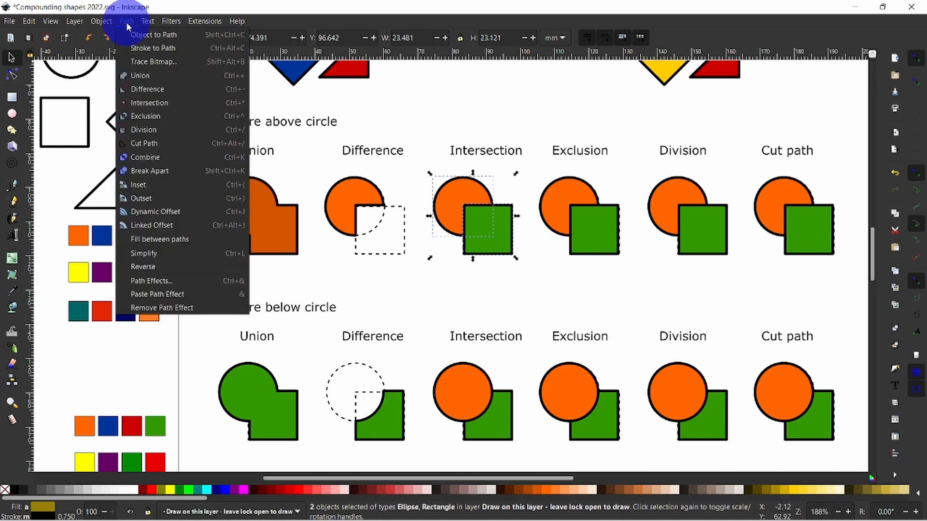
pyautogui.click(149, 102)
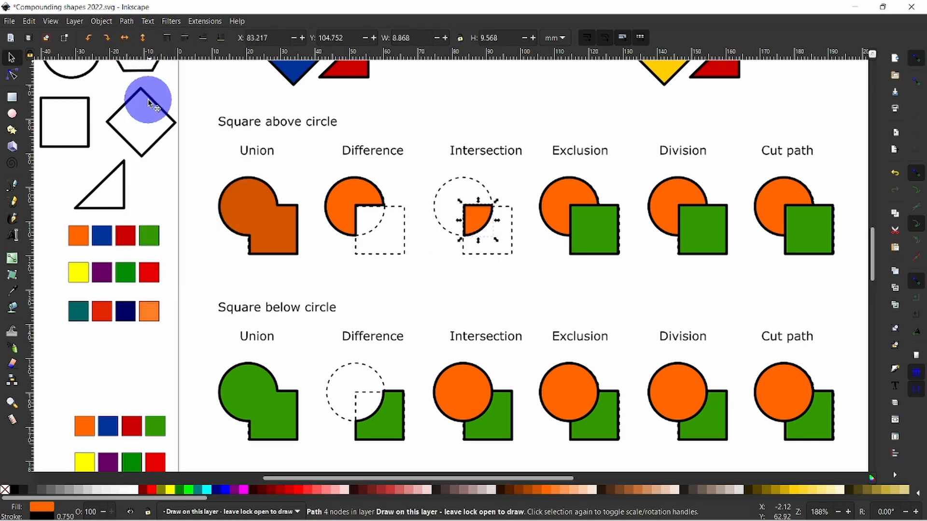
pyautogui.click(465, 292)
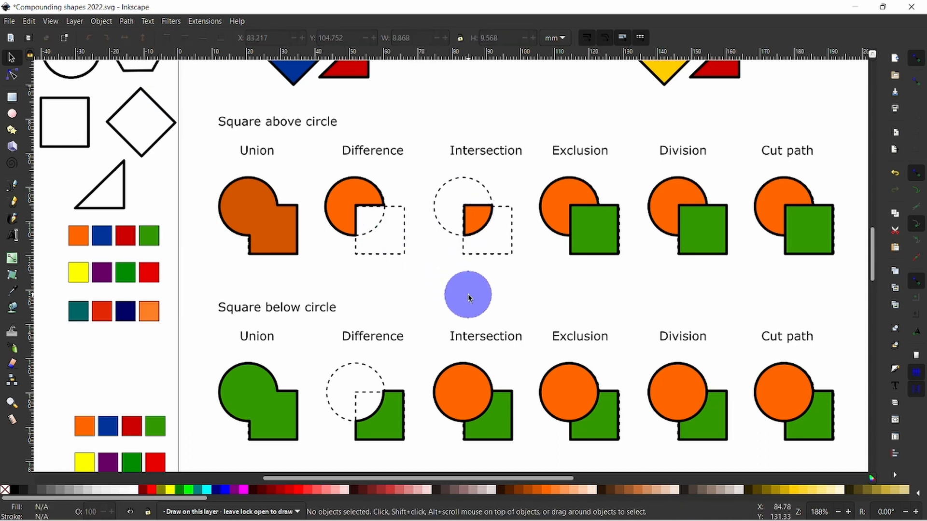
# Step: Apply Intersection to the circle and square of the Intersection example in the "Square below circle" row
pyautogui.moveTo(423, 356); pyautogui.dragTo(528, 461)
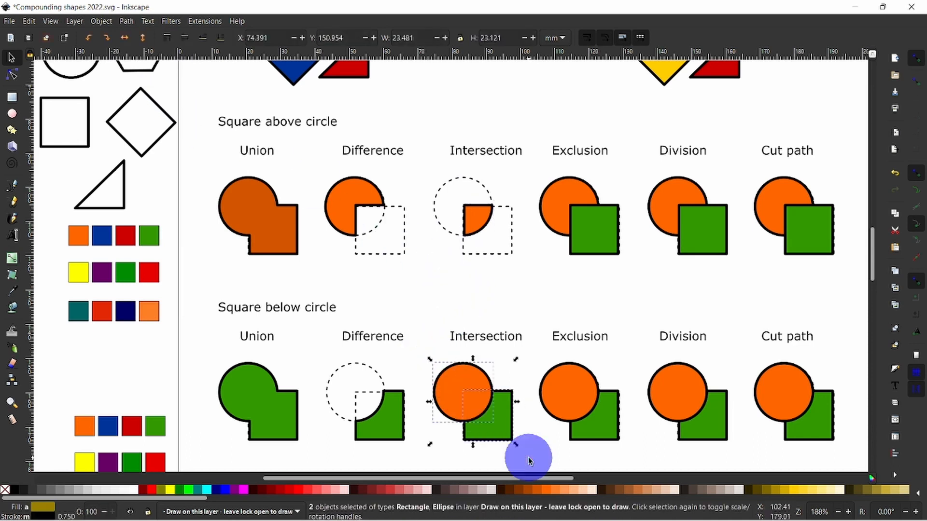
pyautogui.click(126, 22)
pyautogui.click(145, 103)
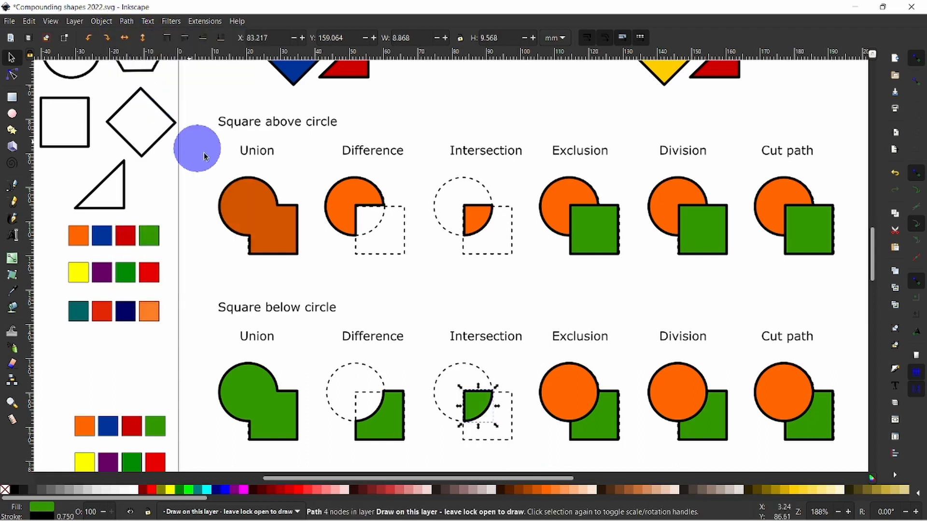
pyautogui.click(474, 302)
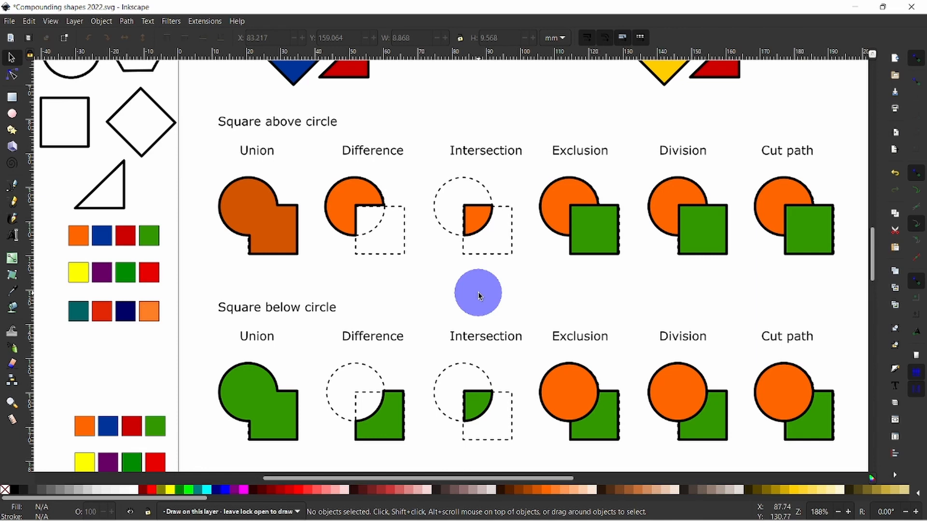
# Step: Apply Exclusion to the circle and square of the Exclusion example in the "Square above circle" row
pyautogui.moveTo(531, 171); pyautogui.dragTo(633, 279)
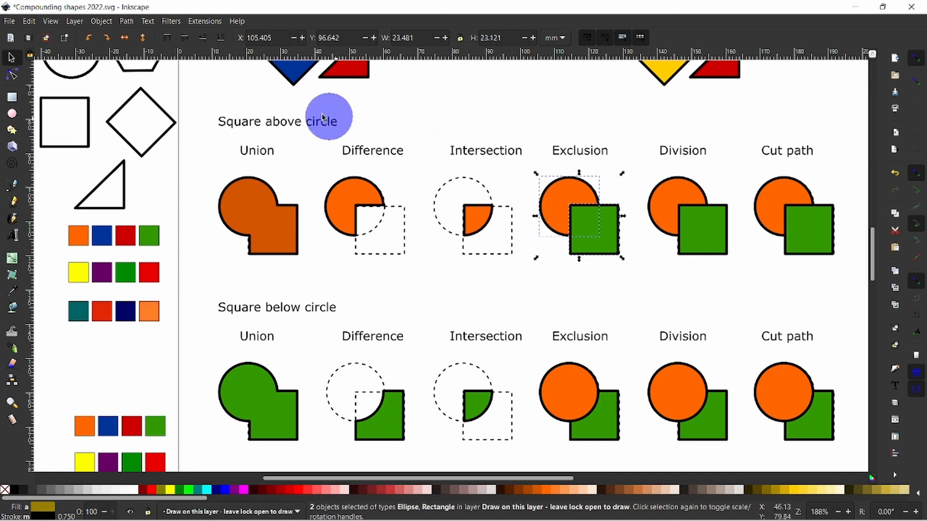
pyautogui.click(126, 22)
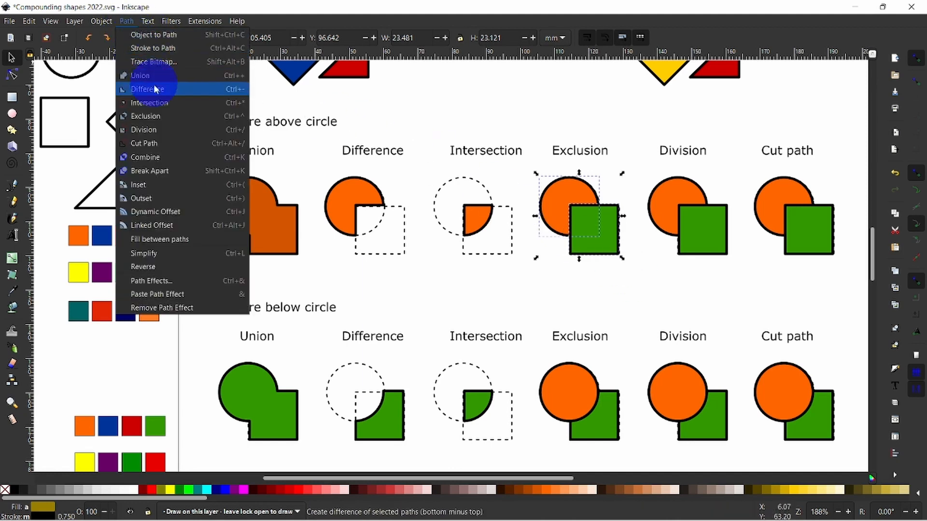
pyautogui.click(161, 116)
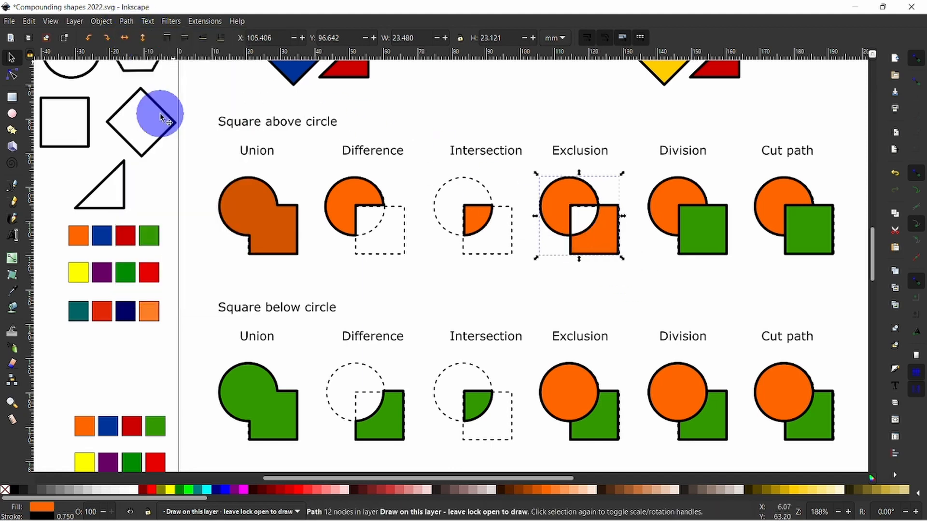
pyautogui.click(571, 295)
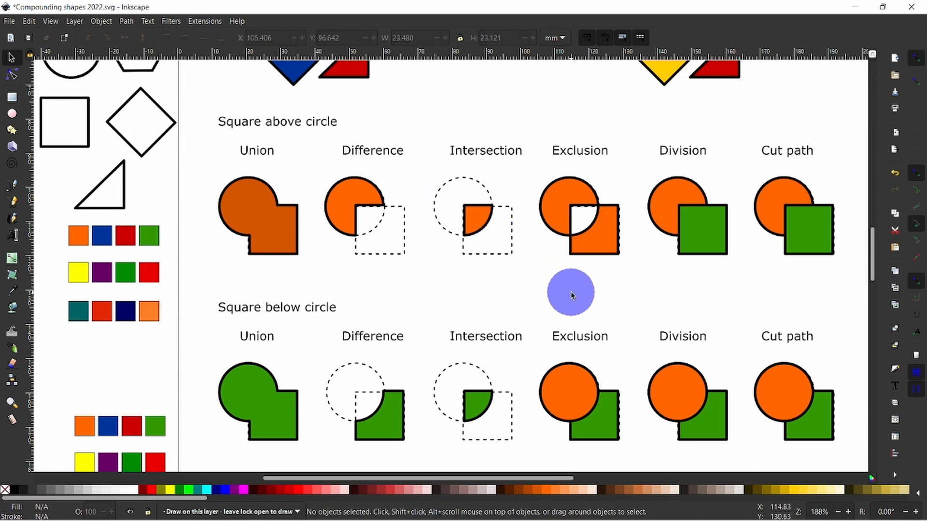
# Step: Apply Exclusion to the circle and square of the Exclusion example in the "Square below circle" row
pyautogui.moveTo(533, 356); pyautogui.dragTo(631, 448)
pyautogui.click(126, 21)
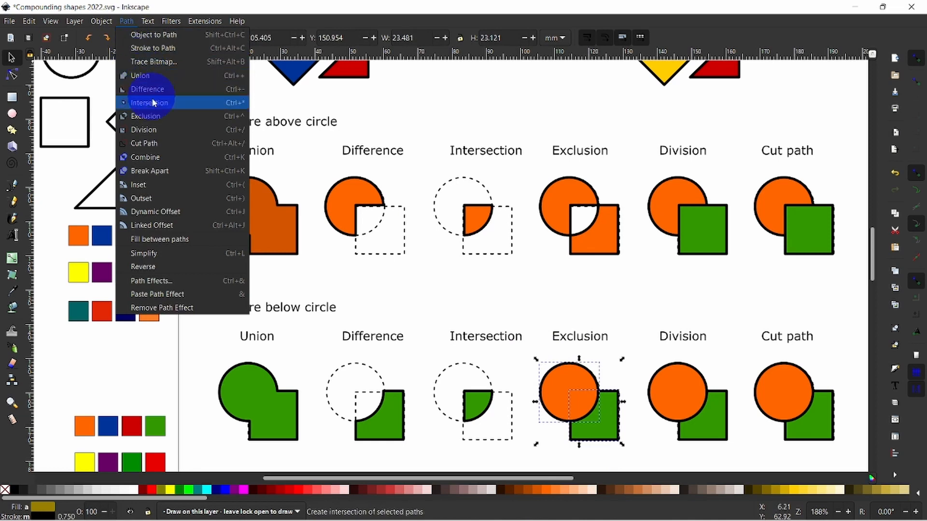
pyautogui.click(157, 118)
pyautogui.click(579, 296)
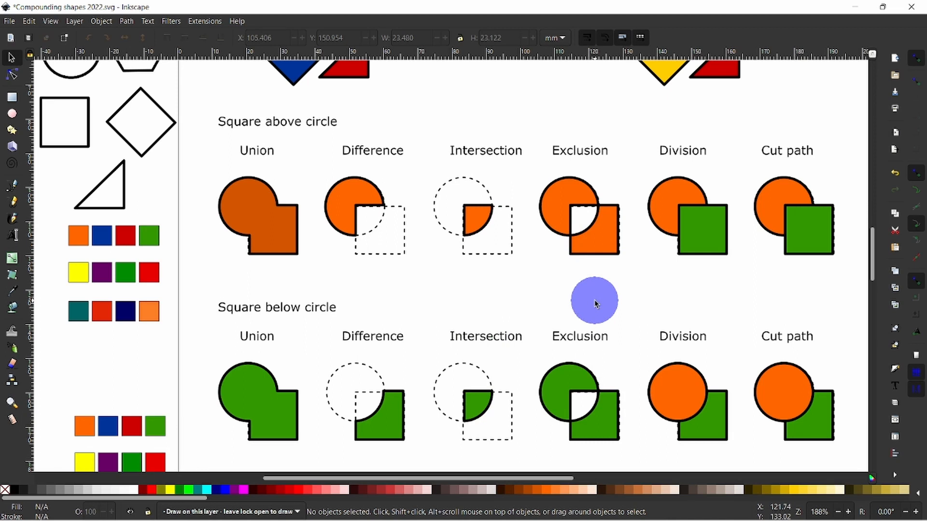
# Step: Apply Division to the Division example in the "Square above circle" row and move the cut-out quarter piece slightly away, towards the lower right
pyautogui.moveTo(639, 166); pyautogui.dragTo(736, 270)
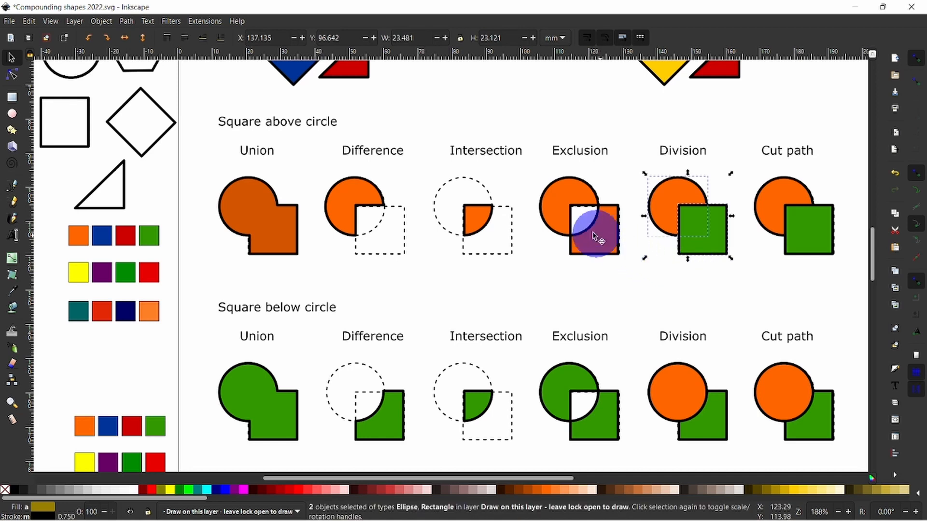
pyautogui.click(126, 22)
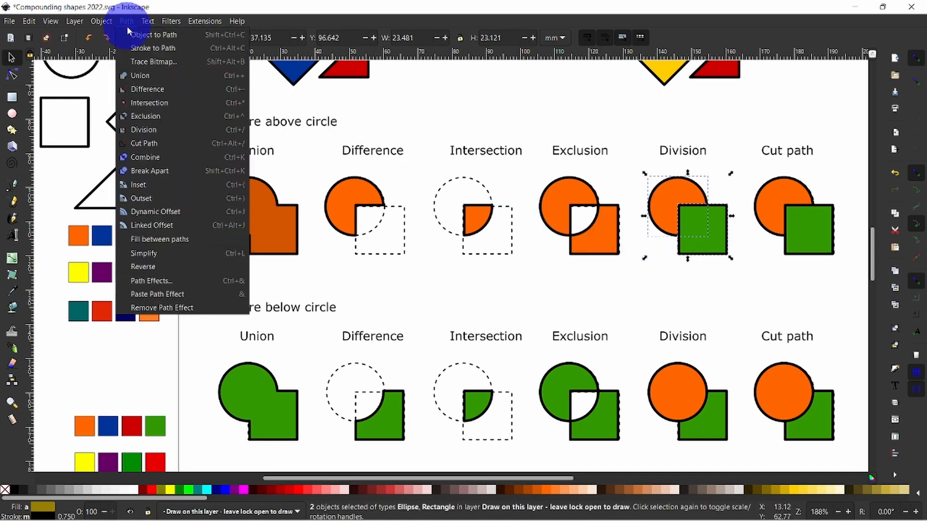
pyautogui.click(159, 132)
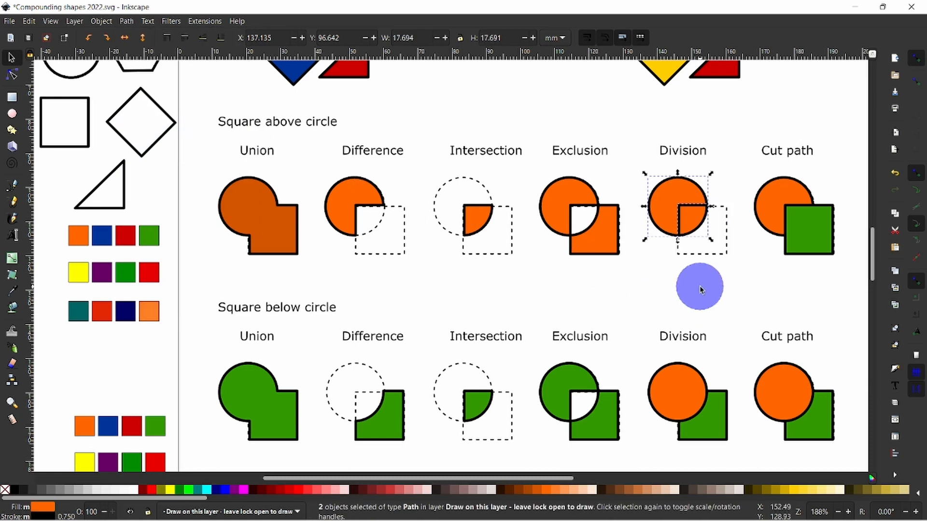
pyautogui.click(699, 288)
pyautogui.moveTo(703, 235)
pyautogui.mouseDown()
pyautogui.moveTo(701, 227)
pyautogui.moveTo(712, 245)
pyautogui.mouseUp()
pyautogui.click(672, 292)
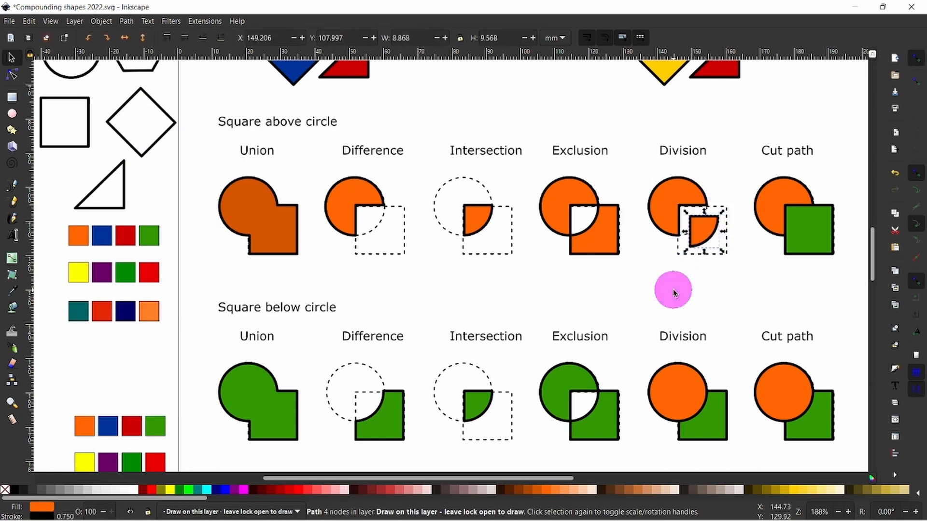
# Step: Apply Division to the Division example in the "Square below circle" row and move the overlap piece slightly away, towards the upper left
pyautogui.moveTo(643, 352); pyautogui.dragTo(731, 445)
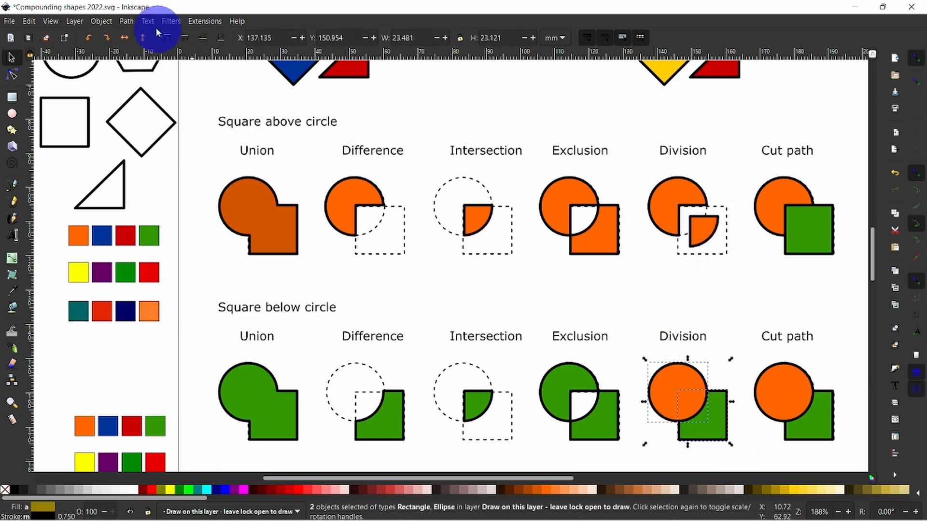
pyautogui.click(126, 21)
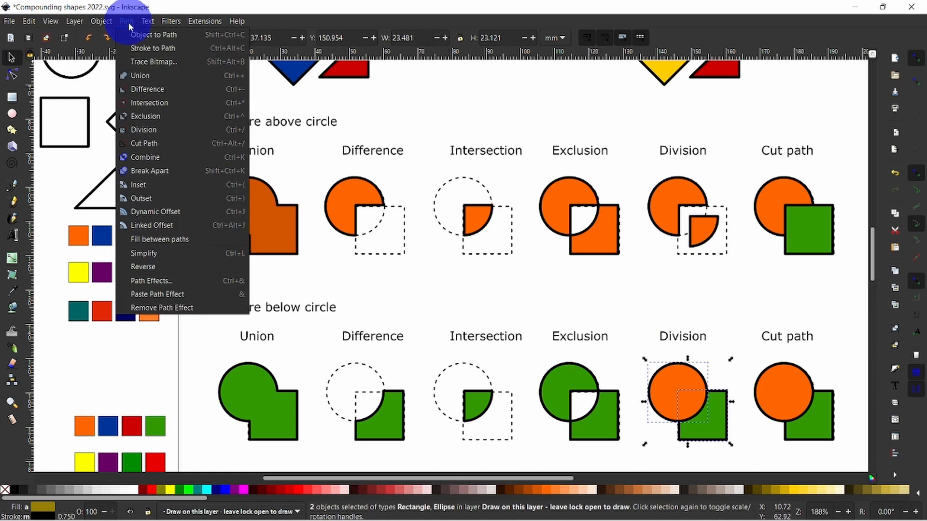
pyautogui.click(158, 130)
pyautogui.click(720, 370)
pyautogui.moveTo(695, 403); pyautogui.dragTo(685, 393)
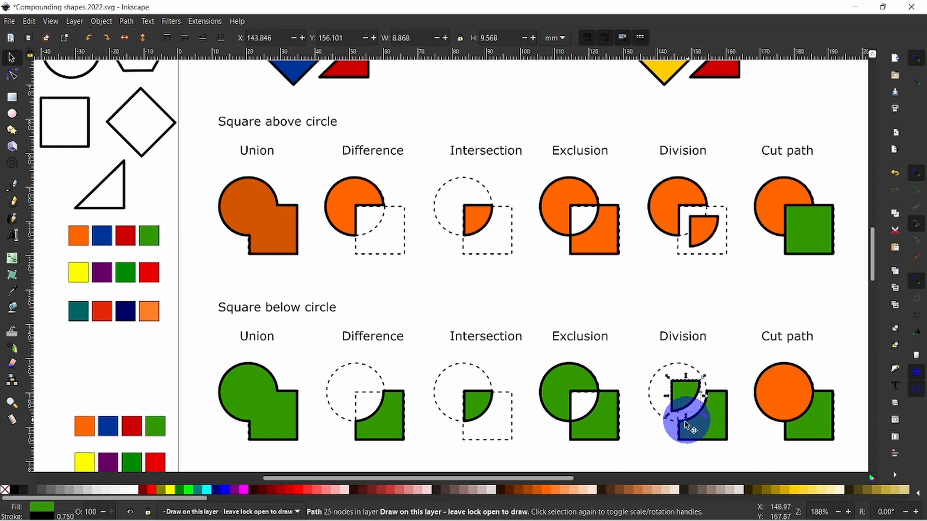
pyautogui.click(719, 369)
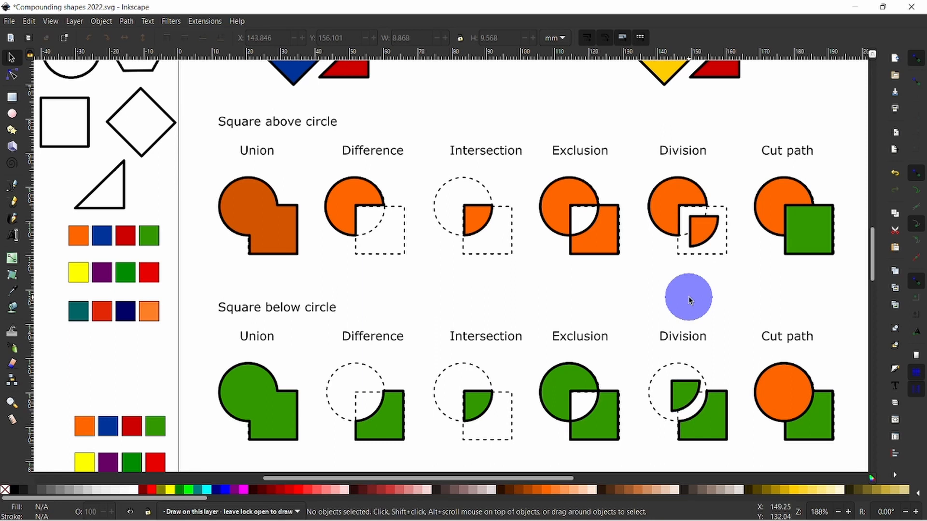
# Step: Apply Cut Path to the Cut path example in the "Square above circle" row and move the severed arc into the dashed square
pyautogui.moveTo(745, 165); pyautogui.dragTo(849, 277)
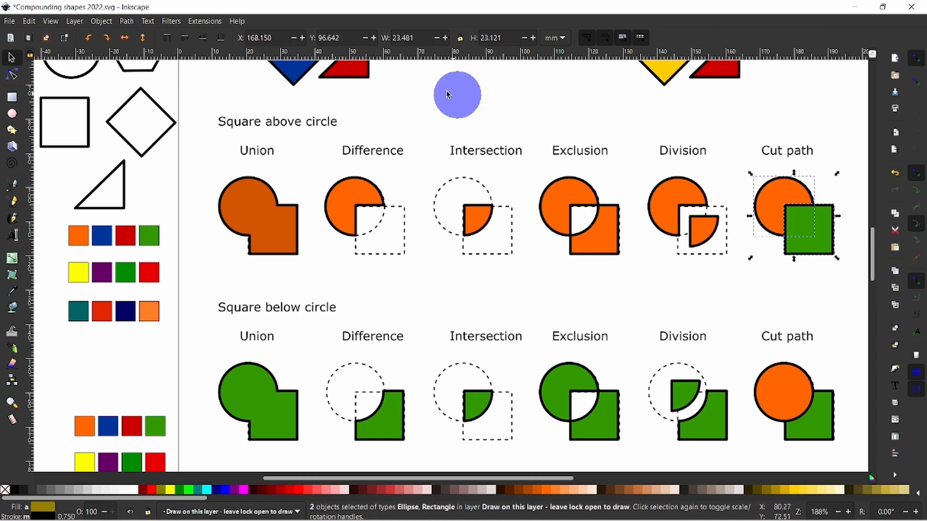
pyautogui.click(124, 21)
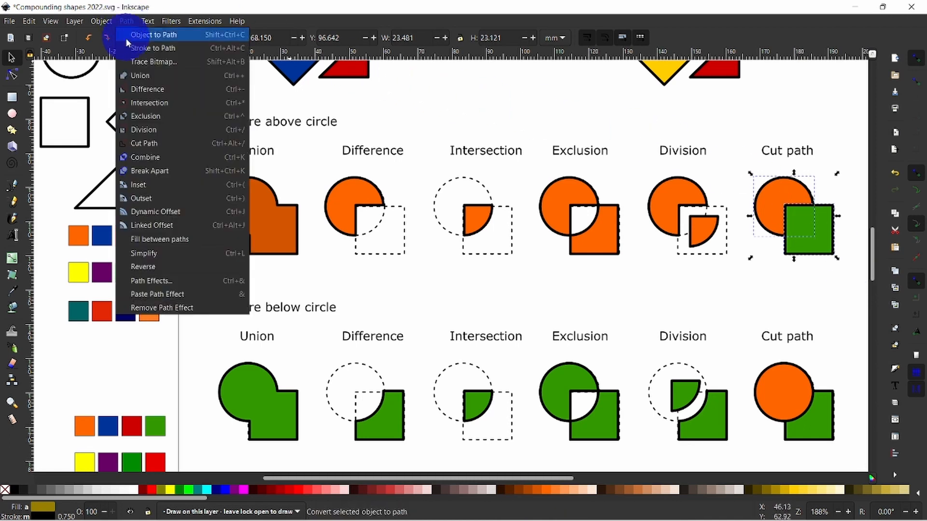
pyautogui.click(156, 143)
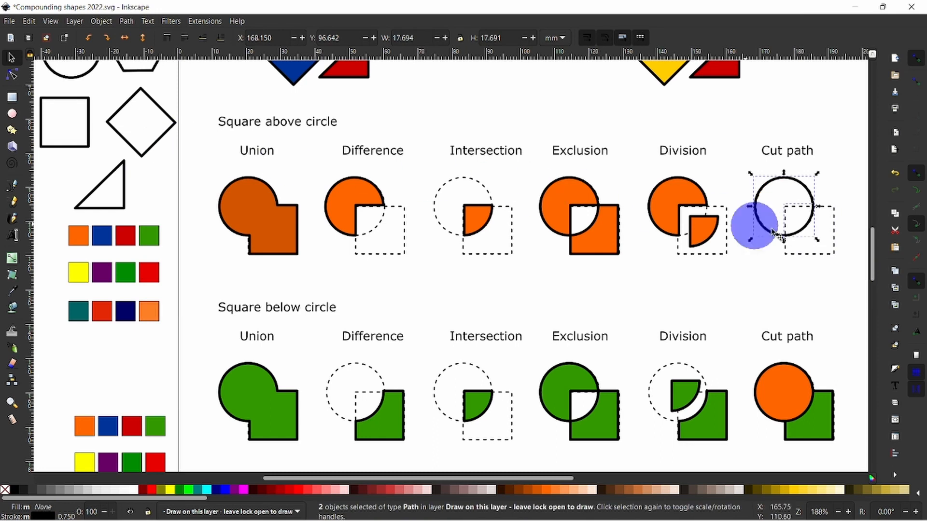
pyautogui.moveTo(809, 239); pyautogui.dragTo(811, 237)
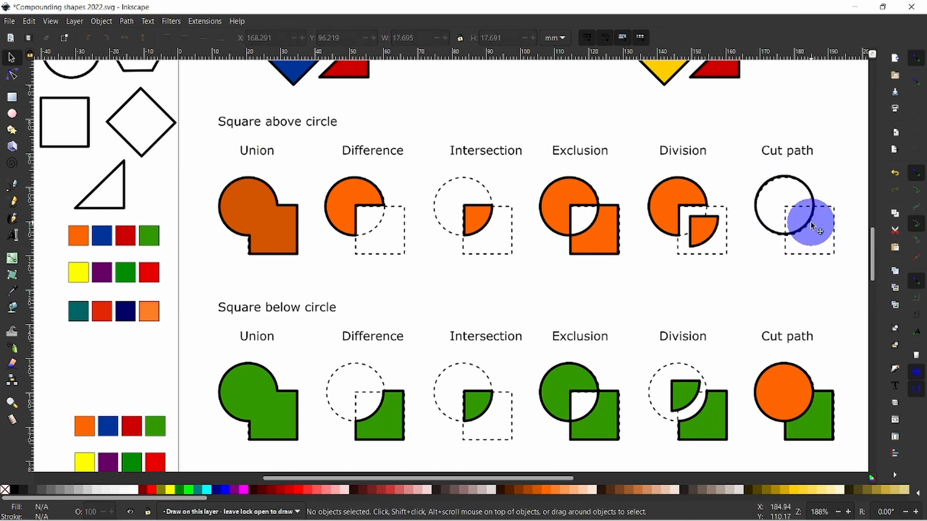
pyautogui.click(821, 232)
# Step: Apply Cut Path to the Cut path example in the "Square below circle" row and move the severed corner segment into the dashed circle
pyautogui.moveTo(749, 349); pyautogui.dragTo(847, 449)
pyautogui.click(128, 21)
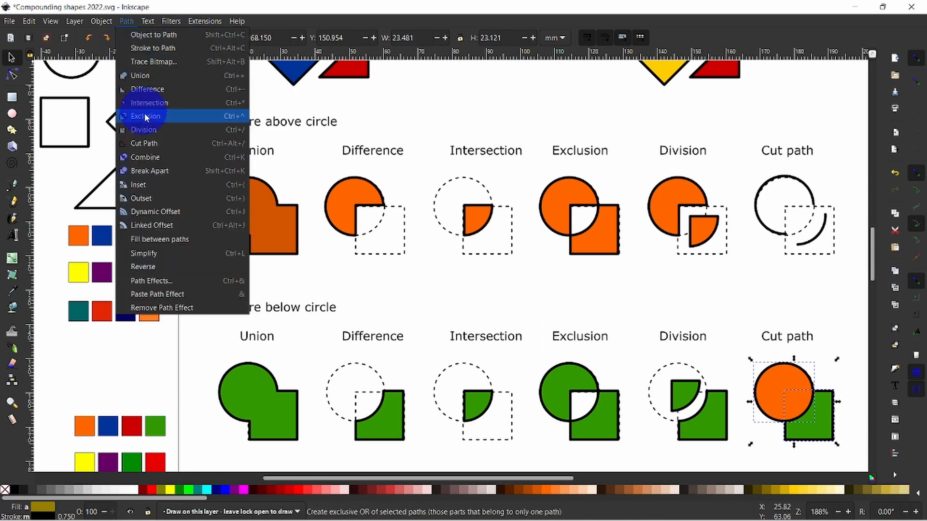
pyautogui.click(155, 143)
pyautogui.click(831, 386)
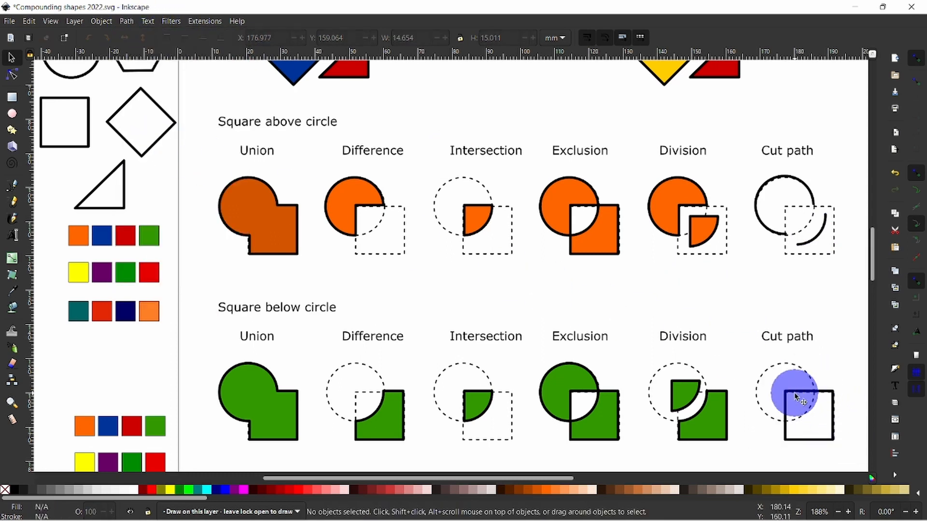
pyautogui.moveTo(788, 392); pyautogui.dragTo(775, 383)
pyautogui.click(842, 371)
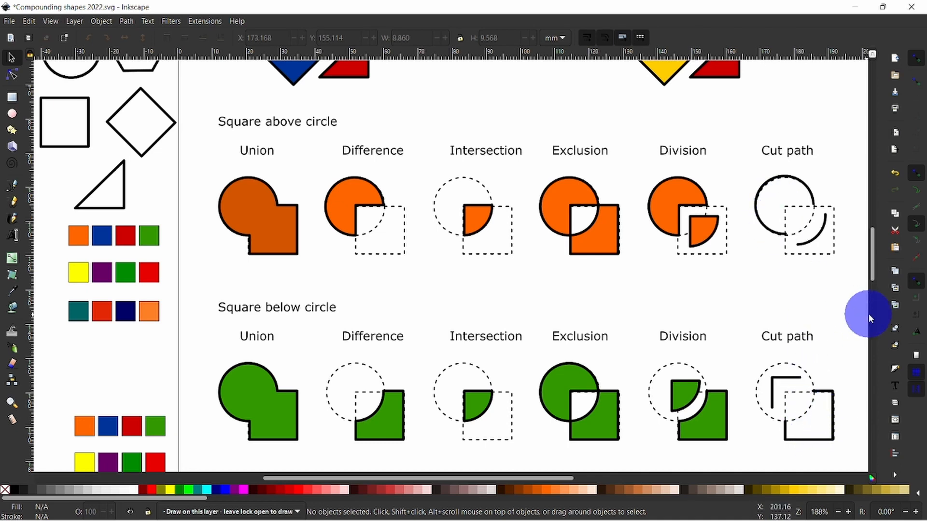
# Step: Place a circle and a square from the spare shapes beside the page onto the dashed outlines of the Combine example
pyautogui.moveTo(874, 261); pyautogui.dragTo(874, 291)
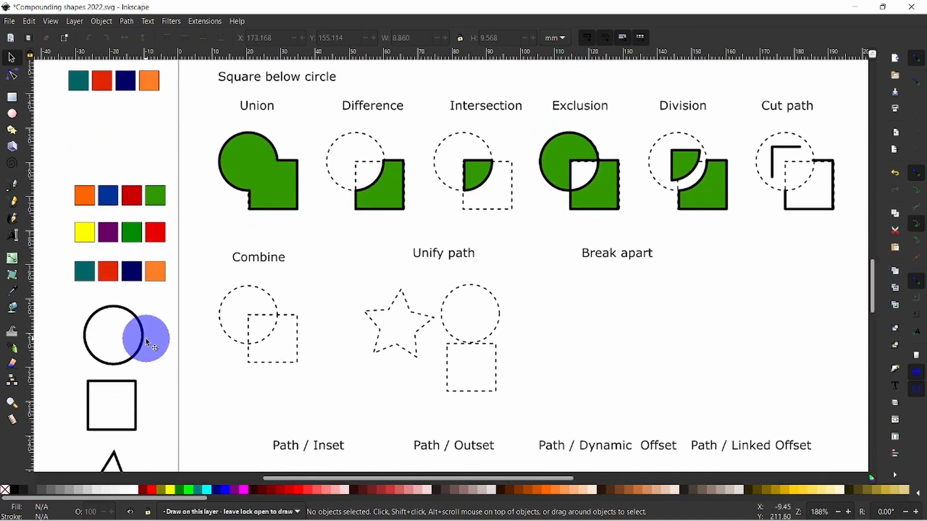
pyautogui.click(142, 342)
pyautogui.moveTo(141, 341); pyautogui.dragTo(276, 321)
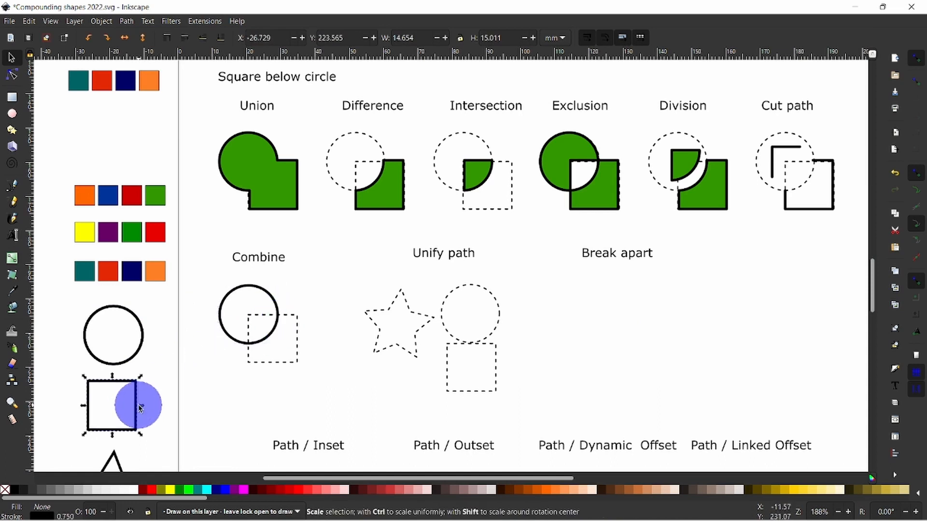
pyautogui.moveTo(138, 407); pyautogui.dragTo(304, 337)
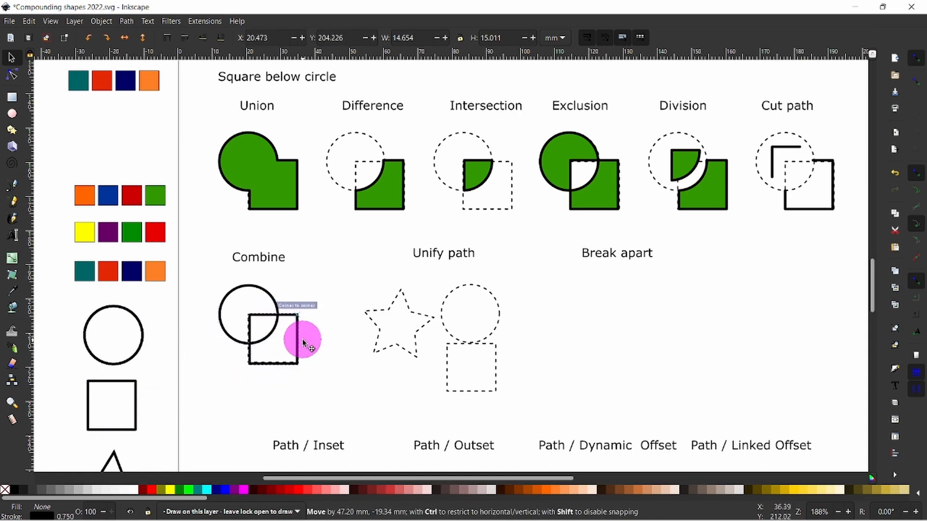
# Step: Fill the circle of the Combine example with orange
pyautogui.click(266, 298)
pyautogui.click(12, 290)
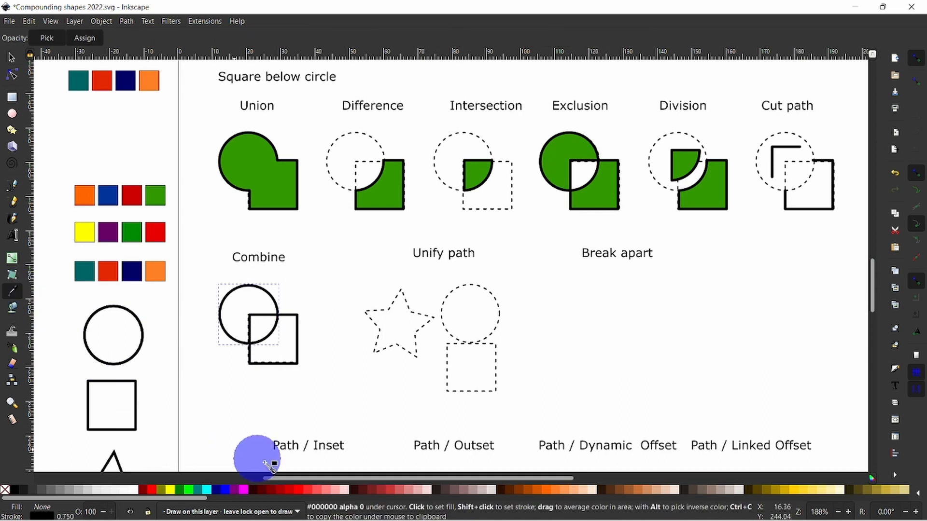
pyautogui.click(546, 491)
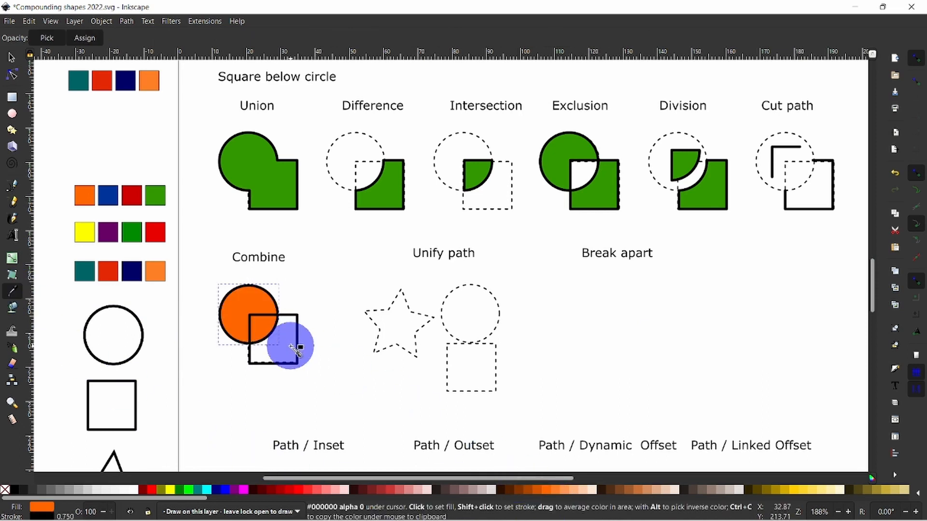
# Step: Fill the square of the Combine example with the green #008c00 sampled from the colour swatches beside the page
pyautogui.click(12, 56)
pyautogui.click(287, 358)
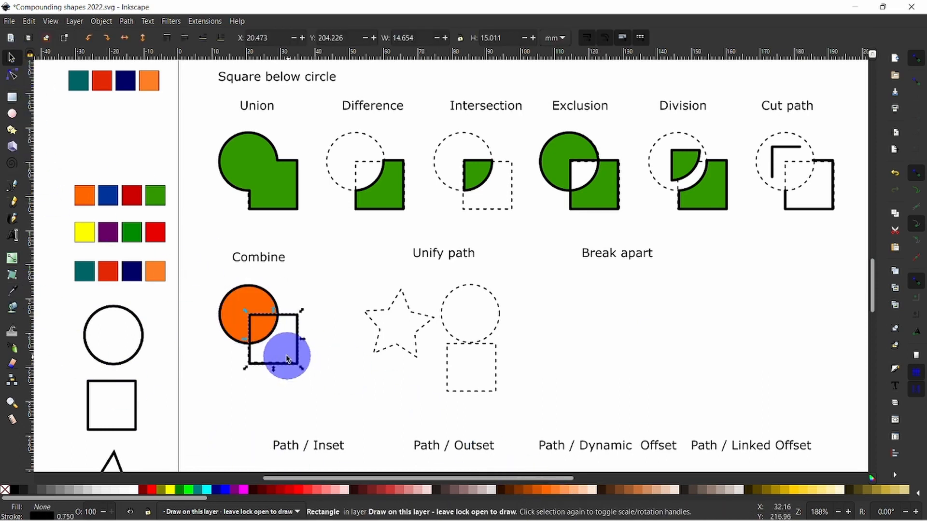
pyautogui.click(12, 290)
pyautogui.click(135, 237)
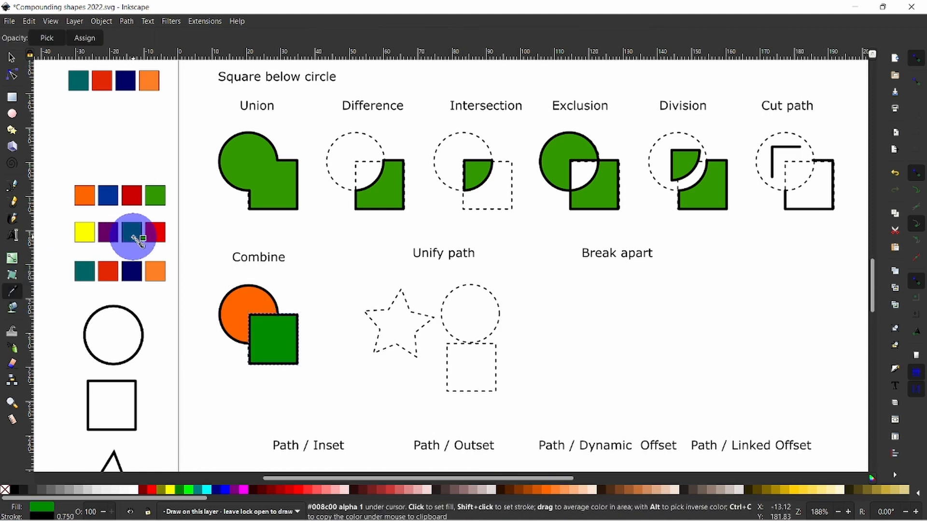